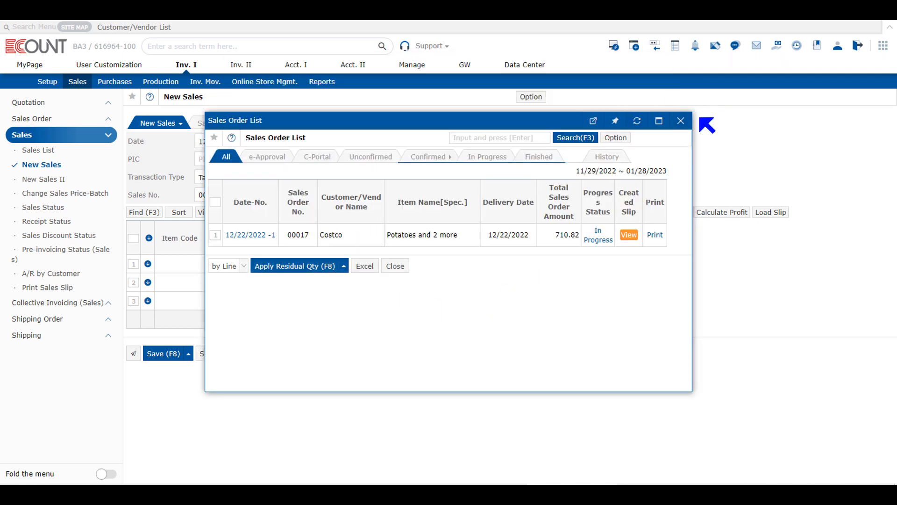
# - Close the Sales Order List opened from the new sales slip
pyautogui.click(681, 121)
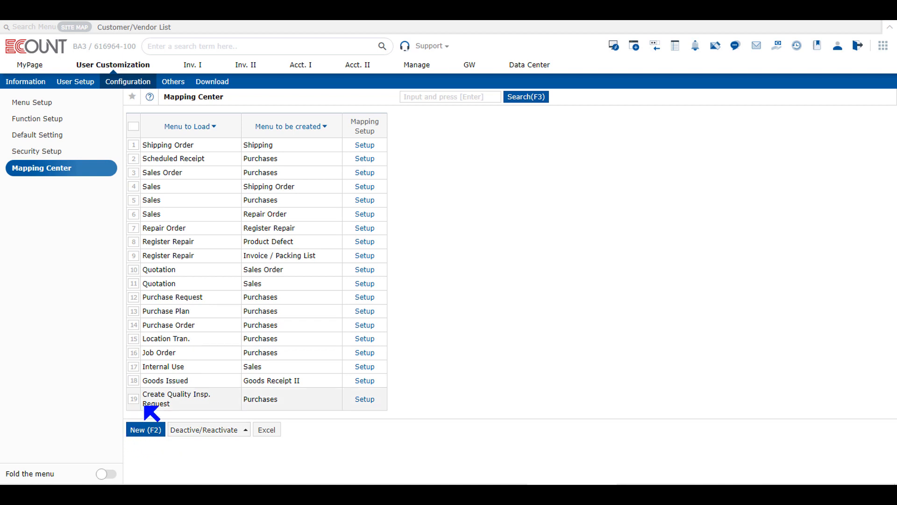
pyautogui.click(142, 428)
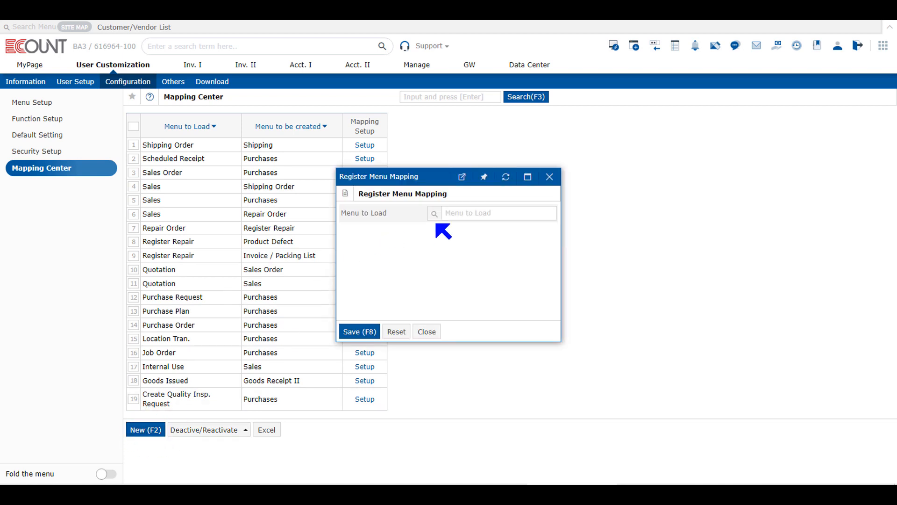
pyautogui.click(436, 214)
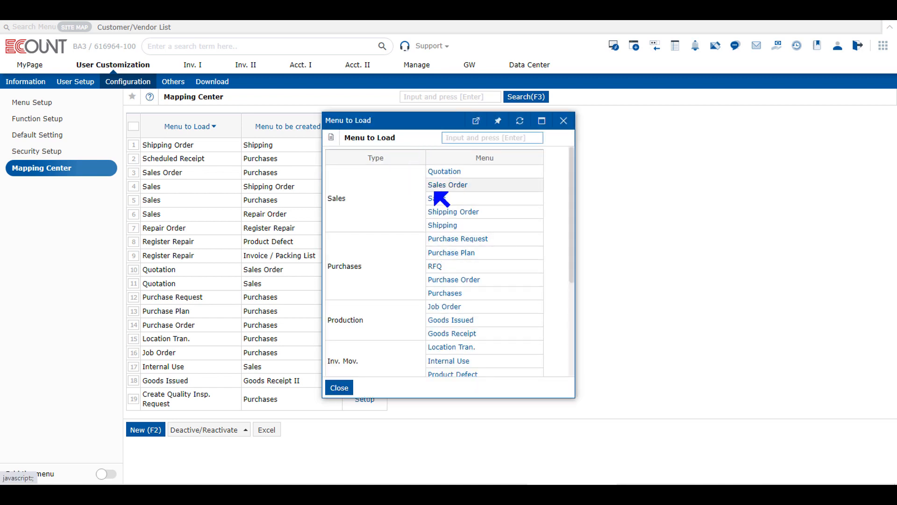
pyautogui.click(440, 172)
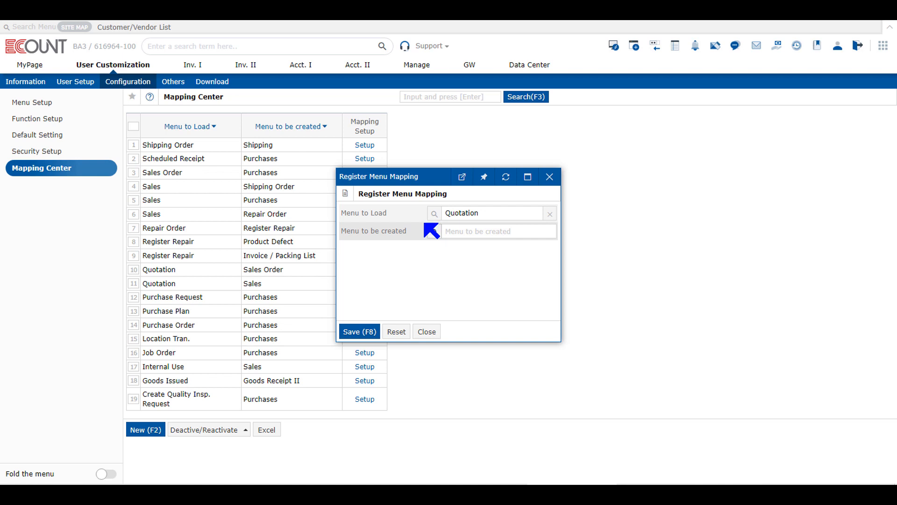
pyautogui.click(434, 231)
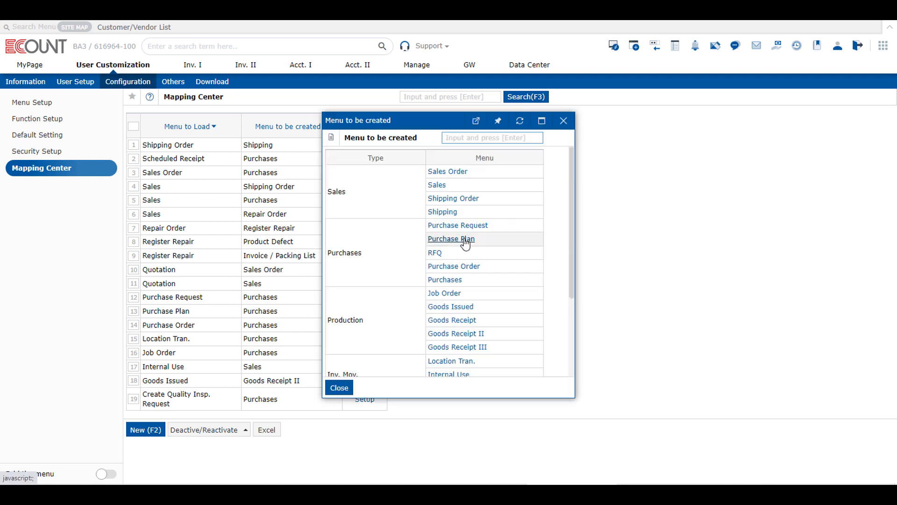
pyautogui.click(450, 213)
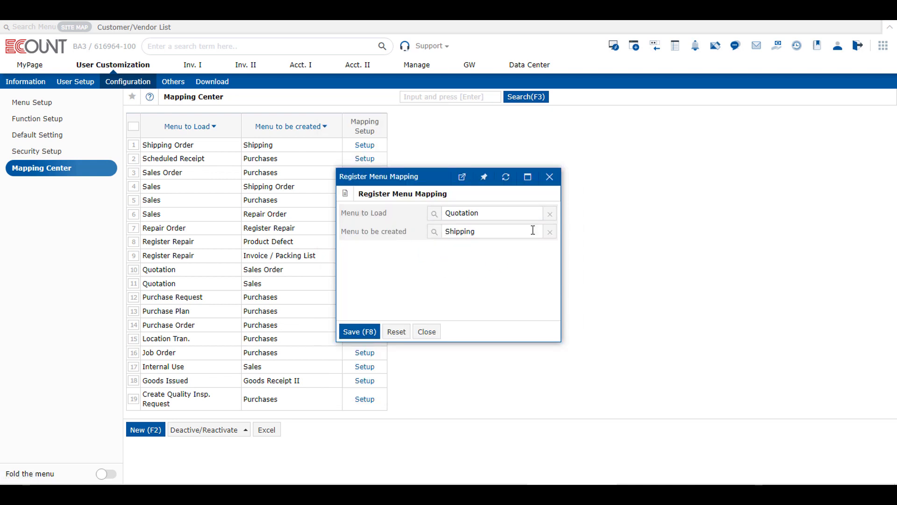
pyautogui.click(550, 230)
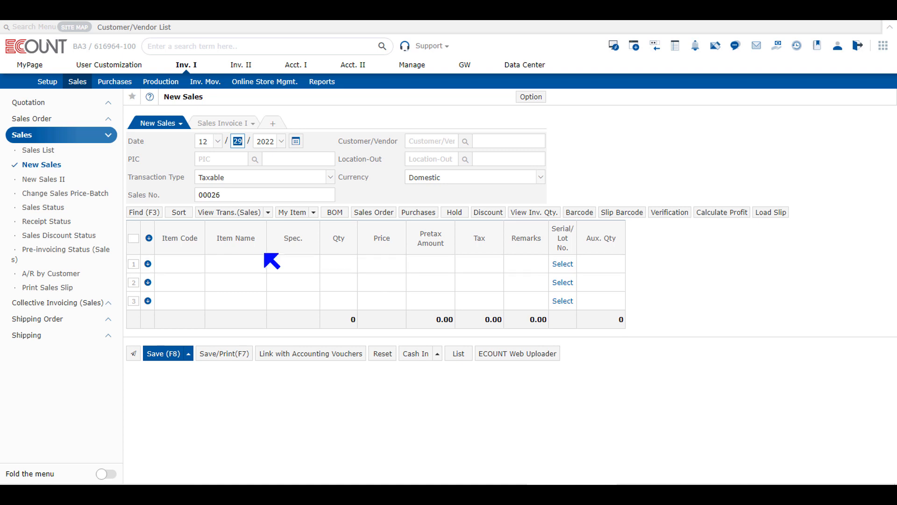
pyautogui.click(54, 120)
pyautogui.click(59, 121)
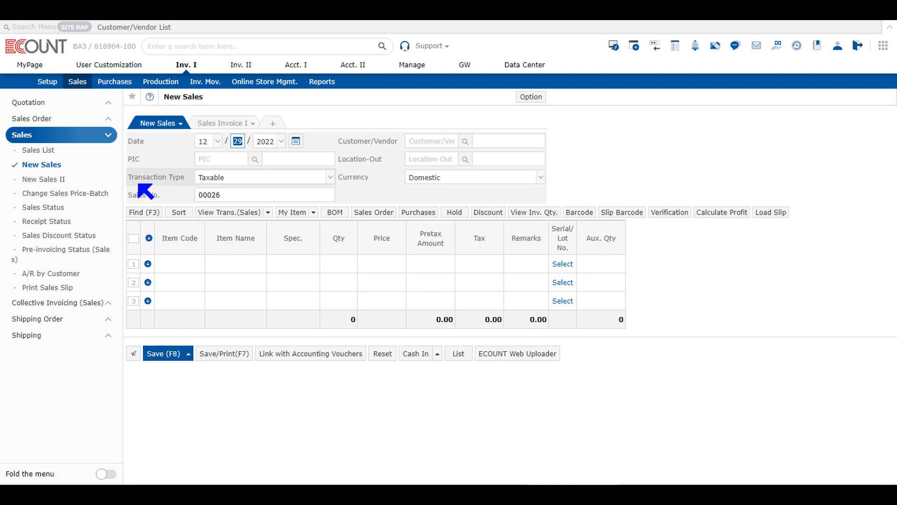
pyautogui.click(93, 120)
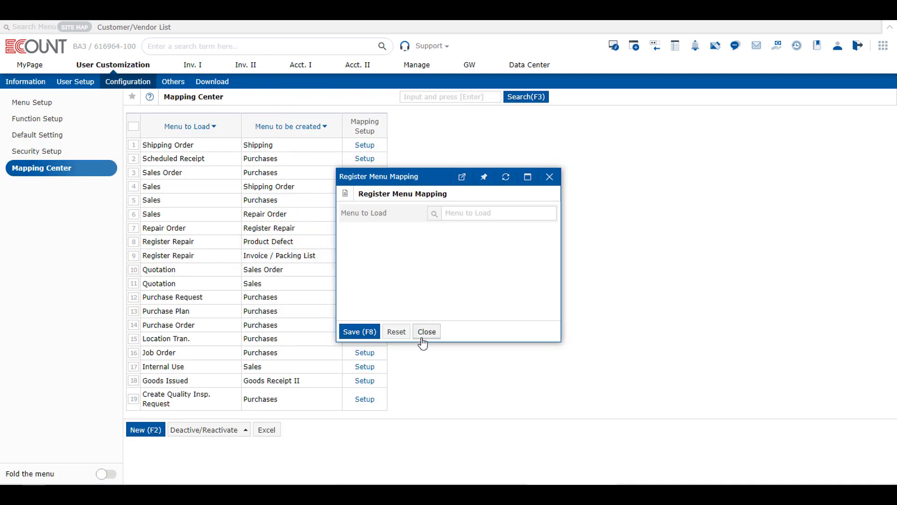
# - Register and save a new menu mapping with Sales Order as the menu to load and Sales as the menu to be created
pyautogui.click(421, 337)
pyautogui.click(146, 430)
pyautogui.click(434, 214)
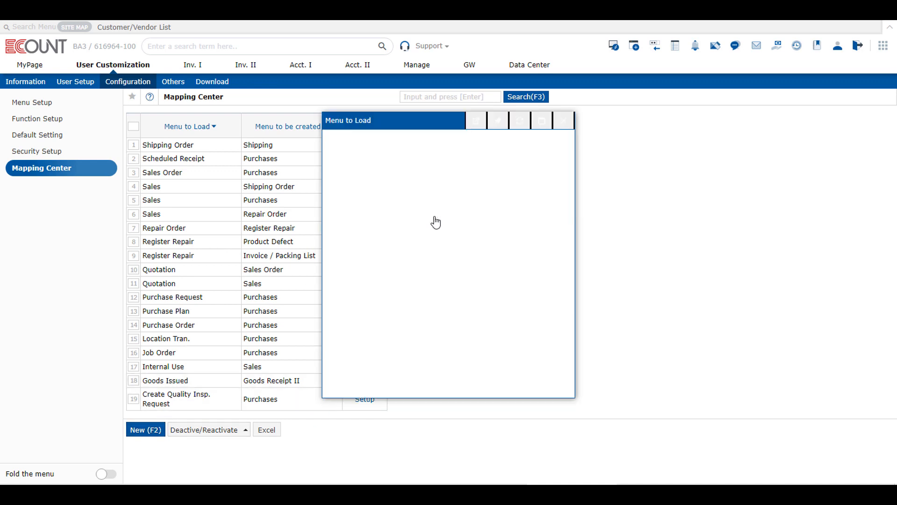
pyautogui.click(459, 185)
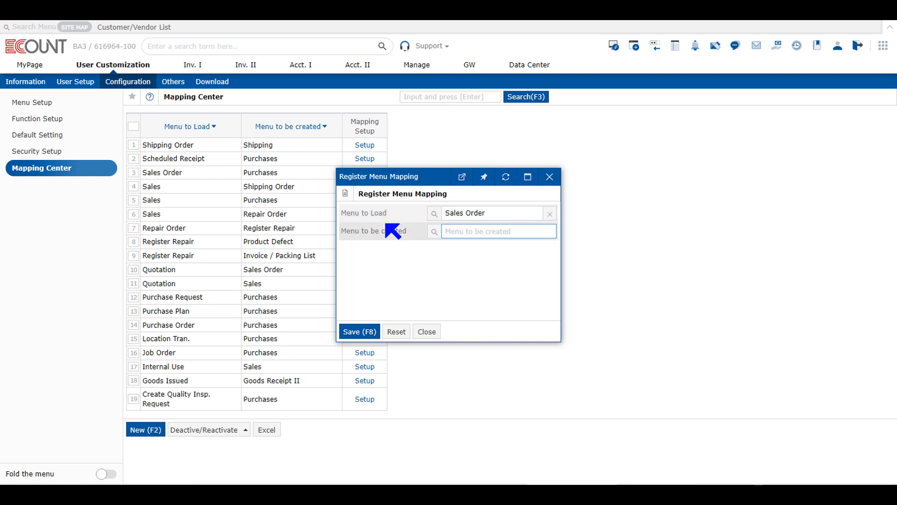
pyautogui.click(434, 232)
pyautogui.click(435, 186)
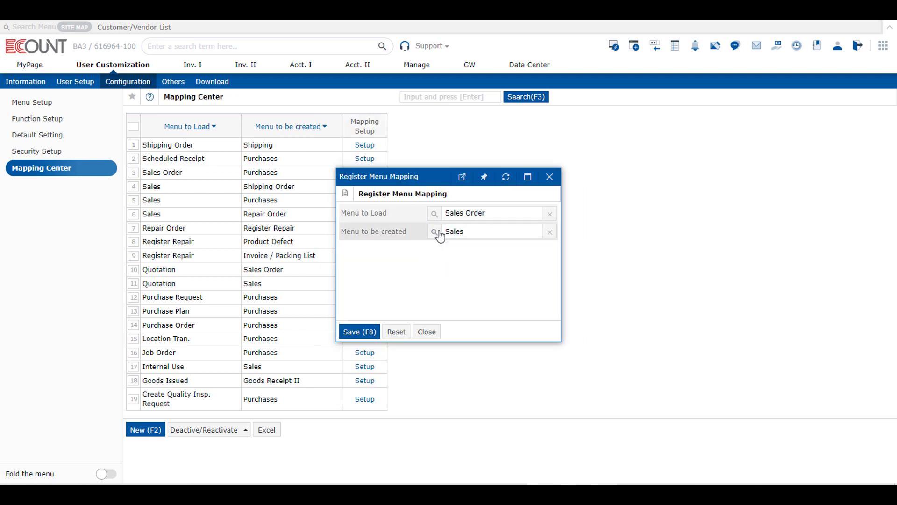
pyautogui.click(369, 333)
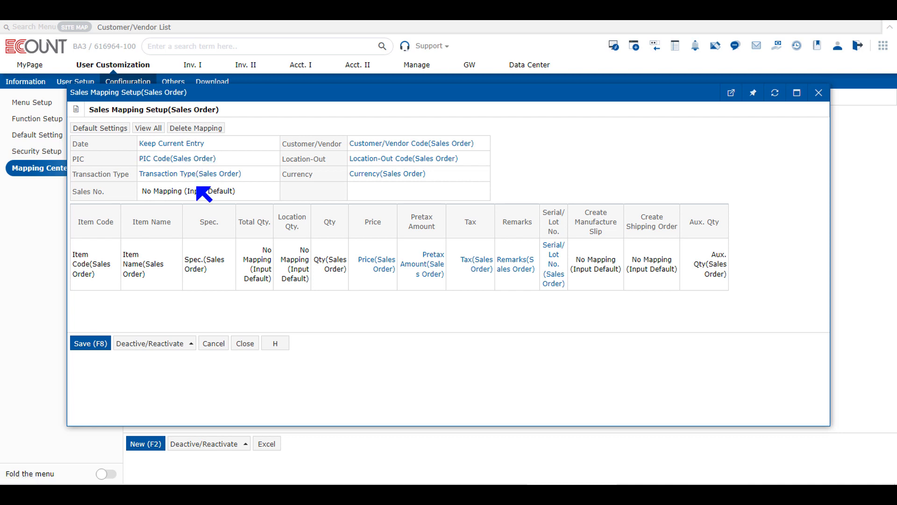
# - Examine the field mapping setup of Transaction Type in the Sales mapping and close it without changes
pyautogui.click(175, 159)
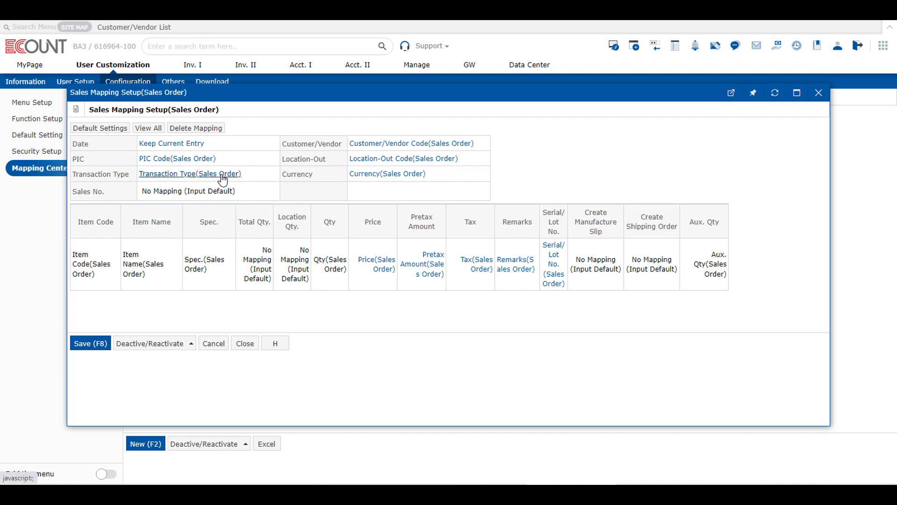
pyautogui.click(208, 174)
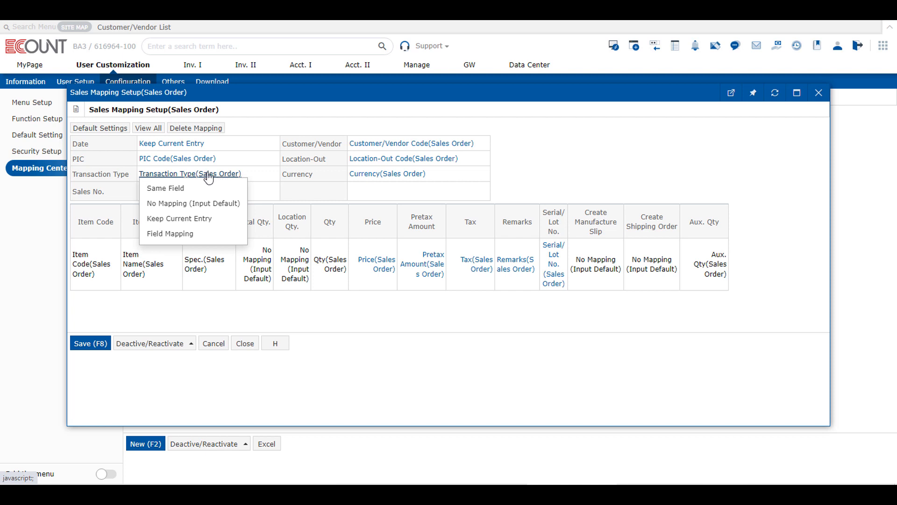
pyautogui.click(211, 238)
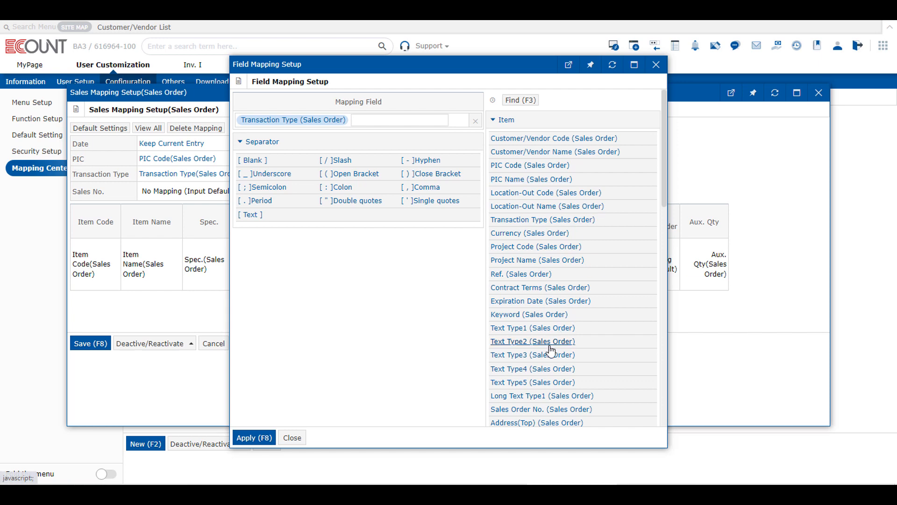
pyautogui.click(287, 435)
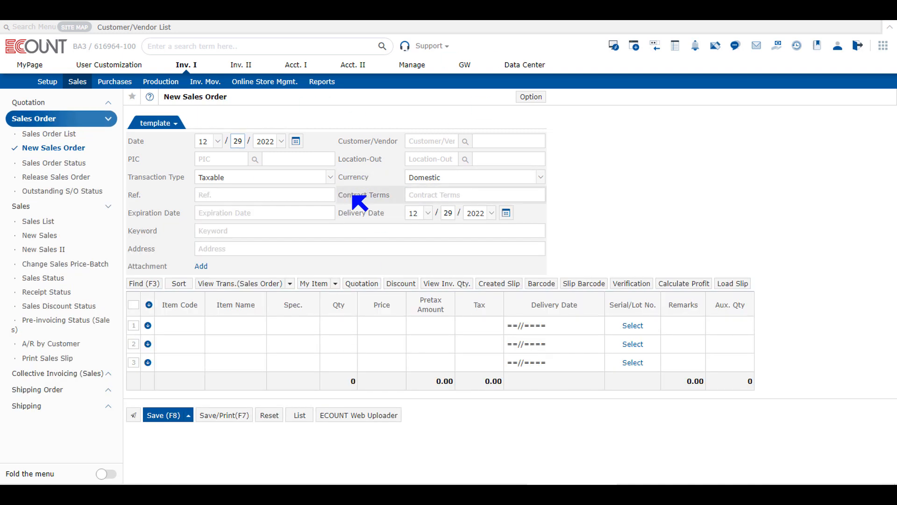
# - In the Sales Order to Sales mapping setup, map the Text Type1 field to Contract Terms (Sales Order) and save the setup
pyautogui.moveTo(353, 197); pyautogui.dragTo(392, 196)
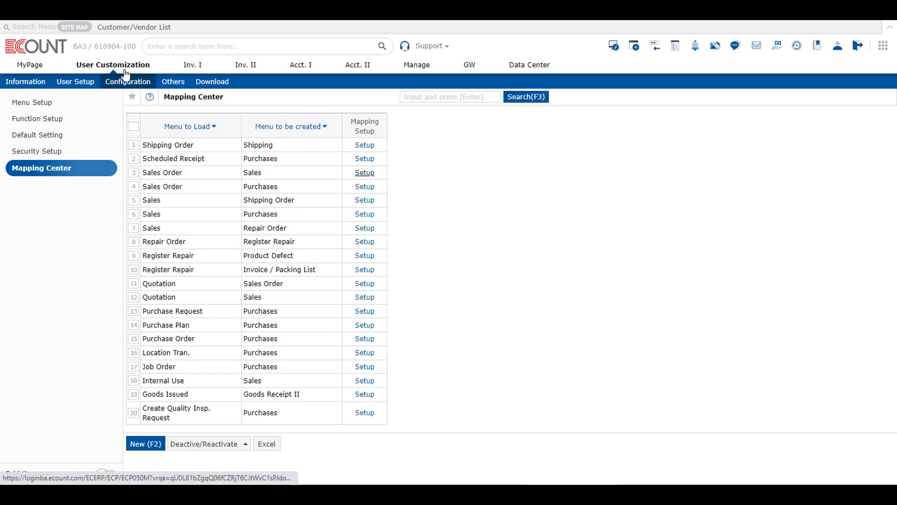
pyautogui.click(82, 172)
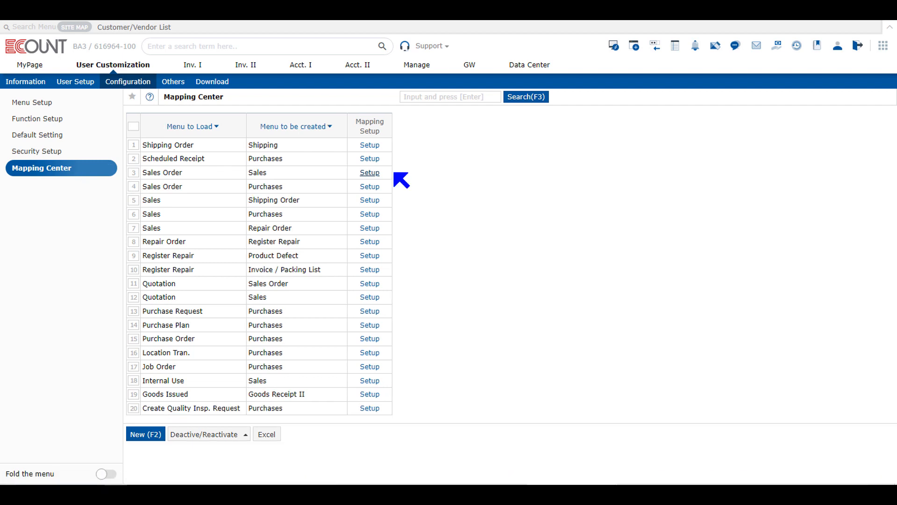
pyautogui.click(369, 173)
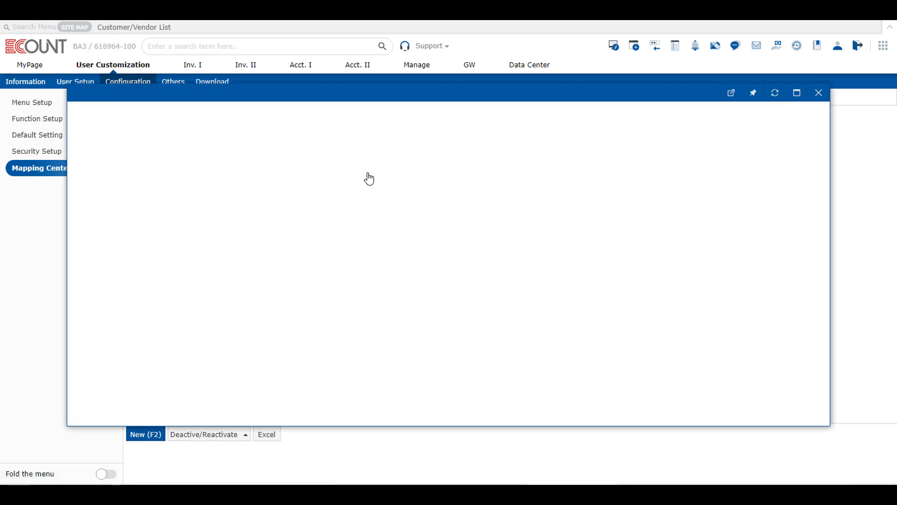
pyautogui.click(368, 176)
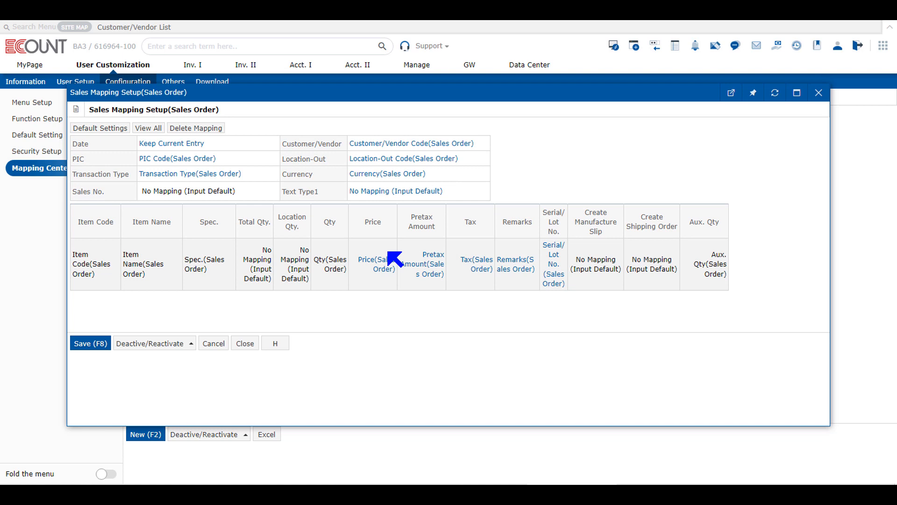
pyautogui.click(369, 193)
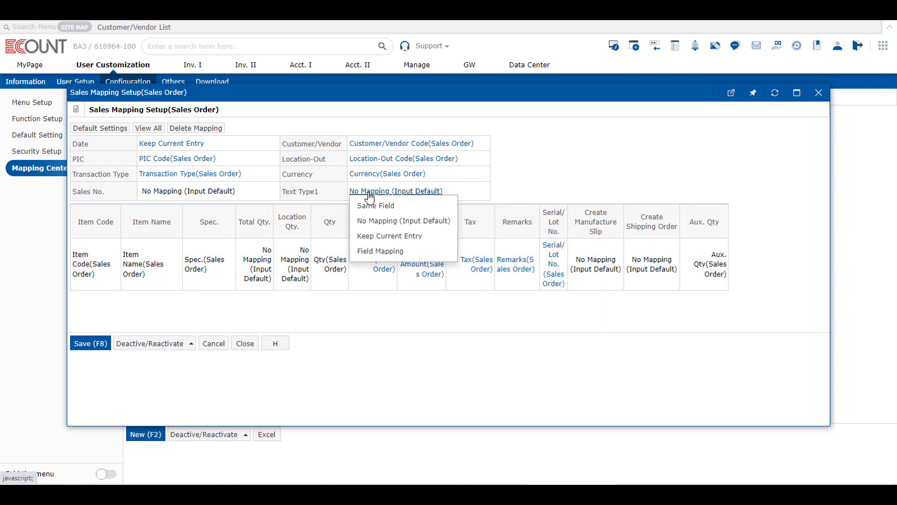
pyautogui.click(426, 253)
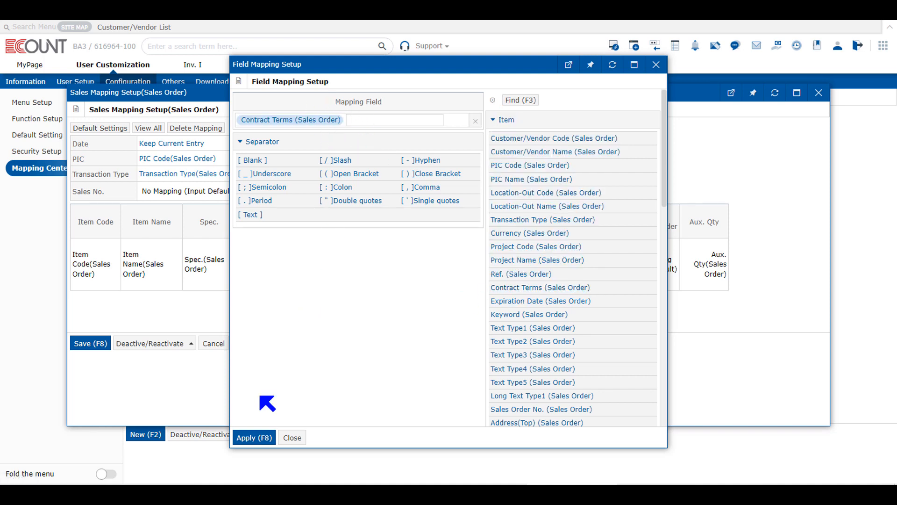
pyautogui.click(243, 438)
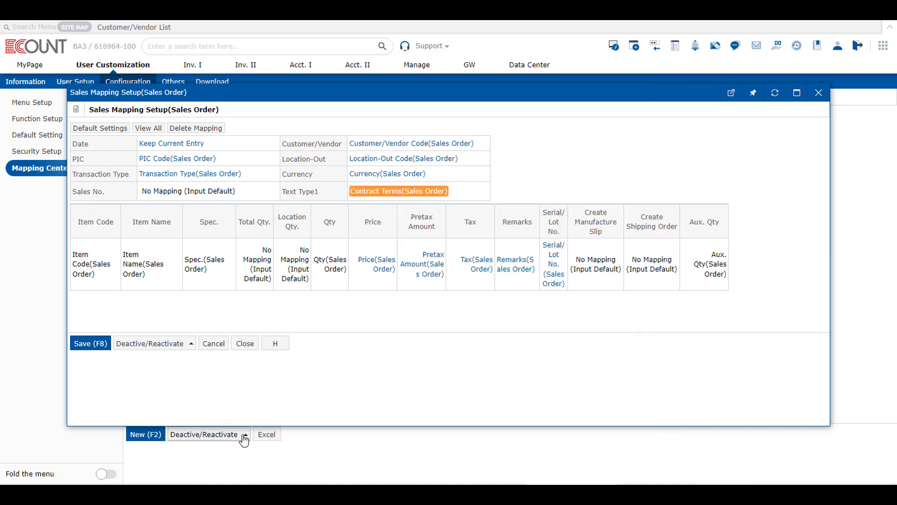
pyautogui.click(103, 344)
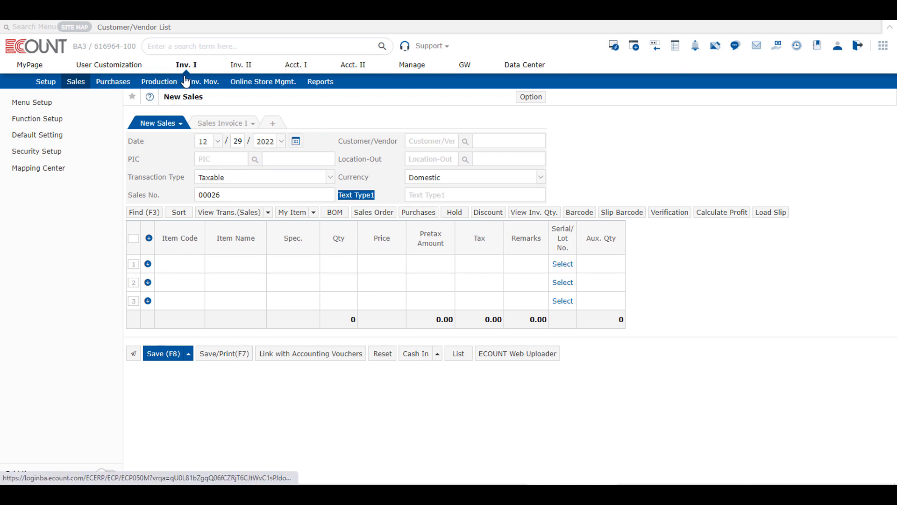
# - Load the Costco sales order's residual quantity into a new sales slip
pyautogui.click(78, 89)
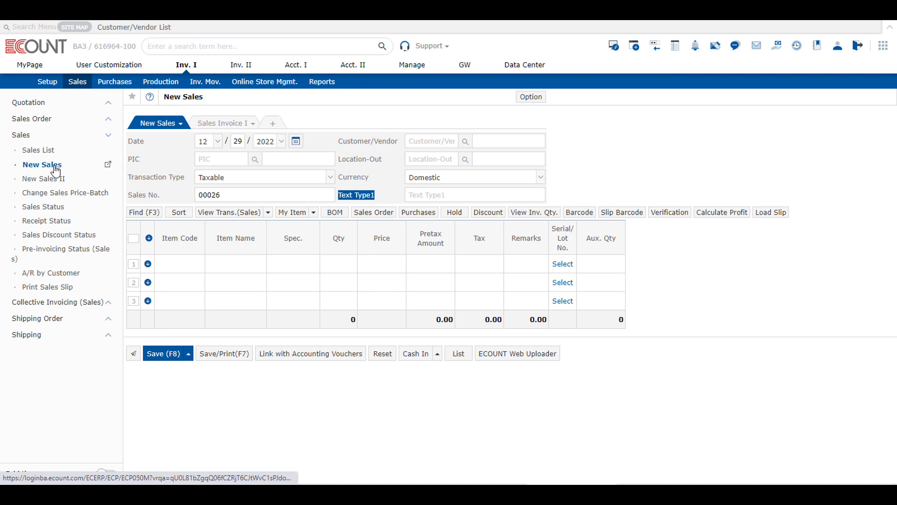
pyautogui.click(373, 213)
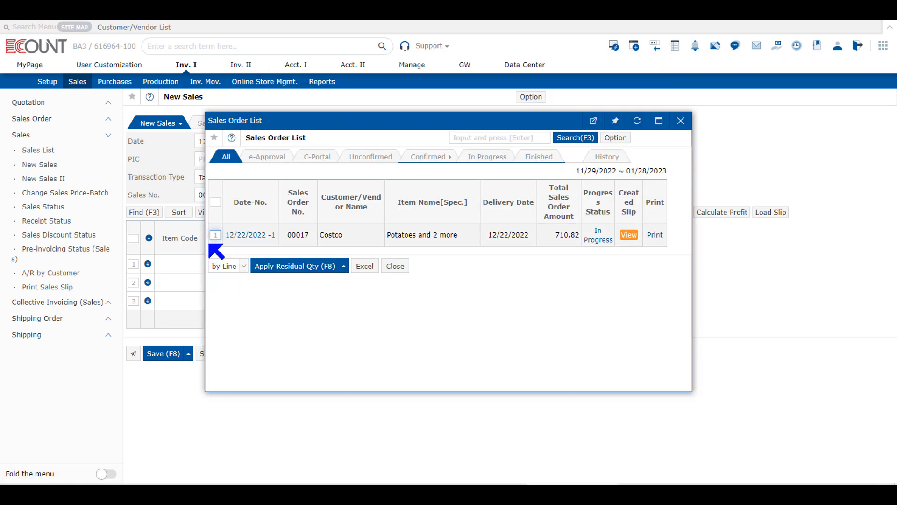
pyautogui.click(215, 235)
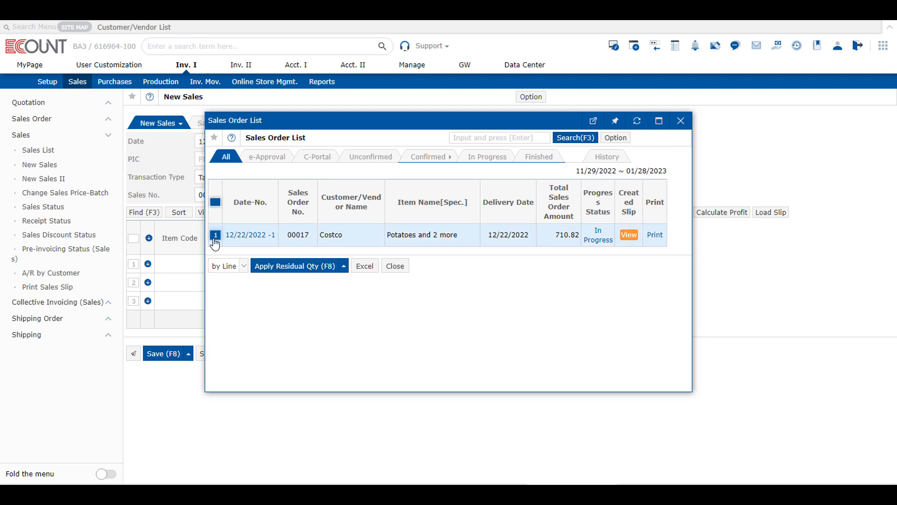
pyautogui.click(290, 266)
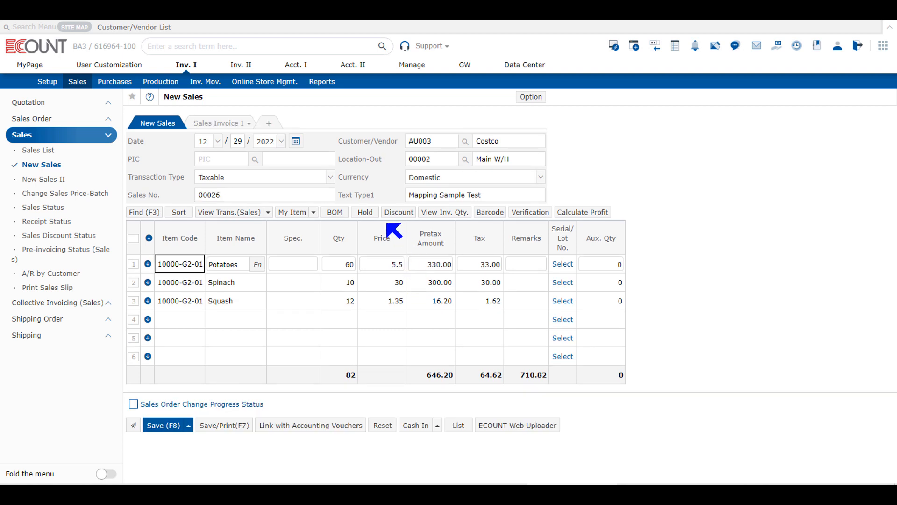
pyautogui.click(331, 200)
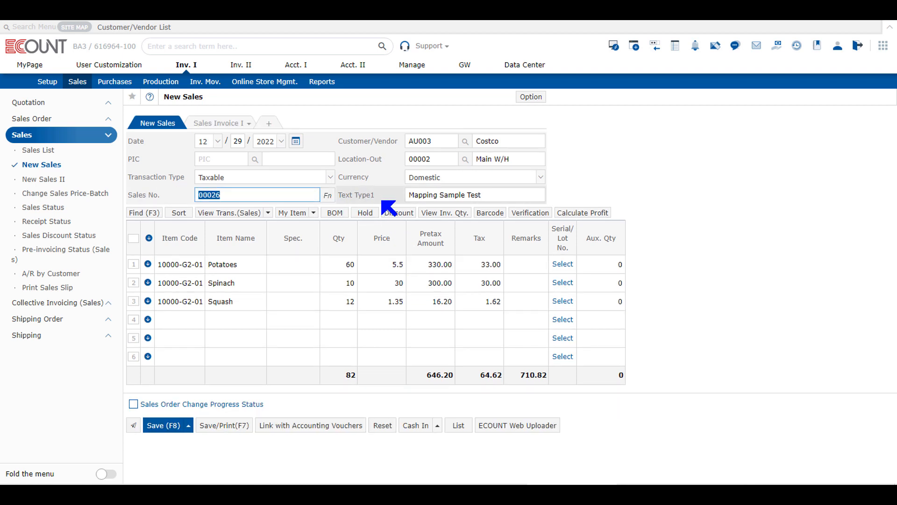